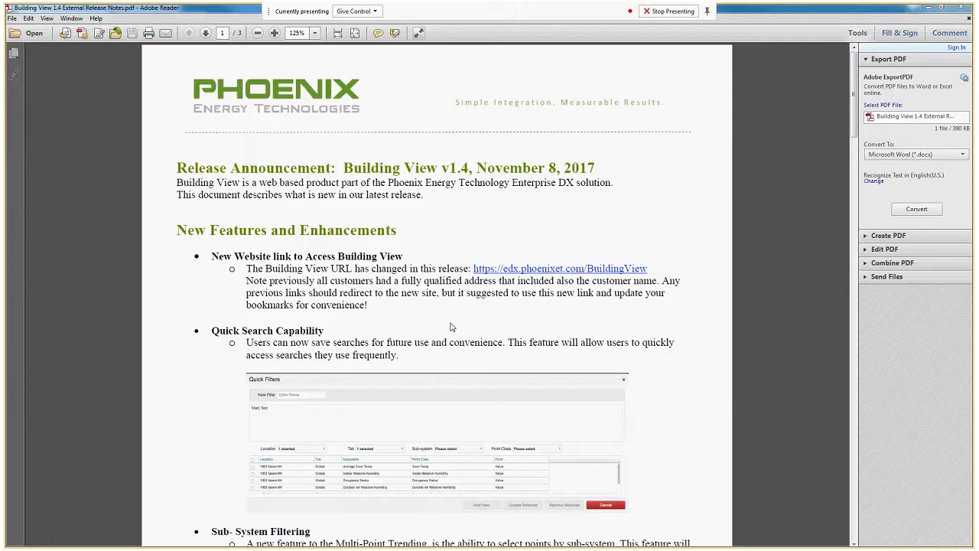
# Switch from the release notes to Building View, open Multi-Trend Charting and browse the saved quick filters
pyautogui.click(929, 8)
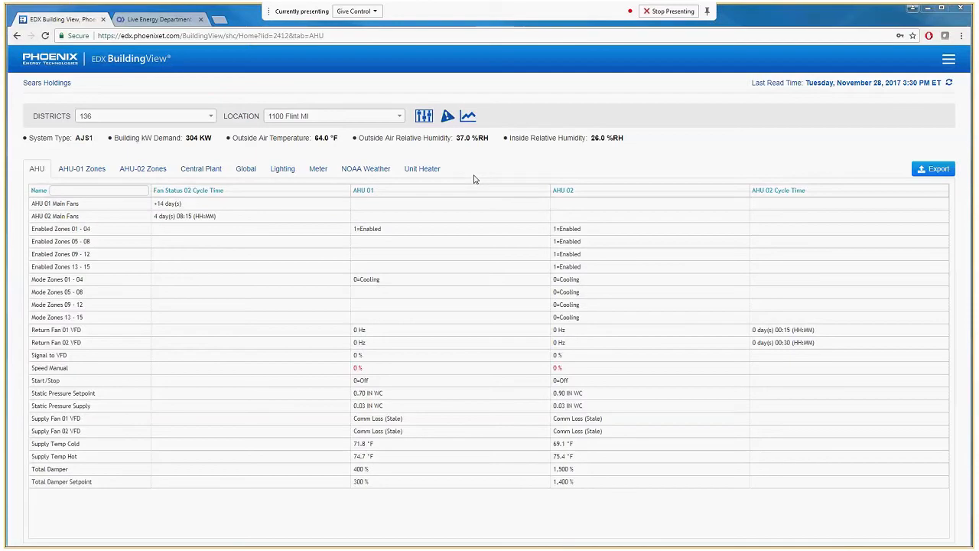
pyautogui.click(467, 117)
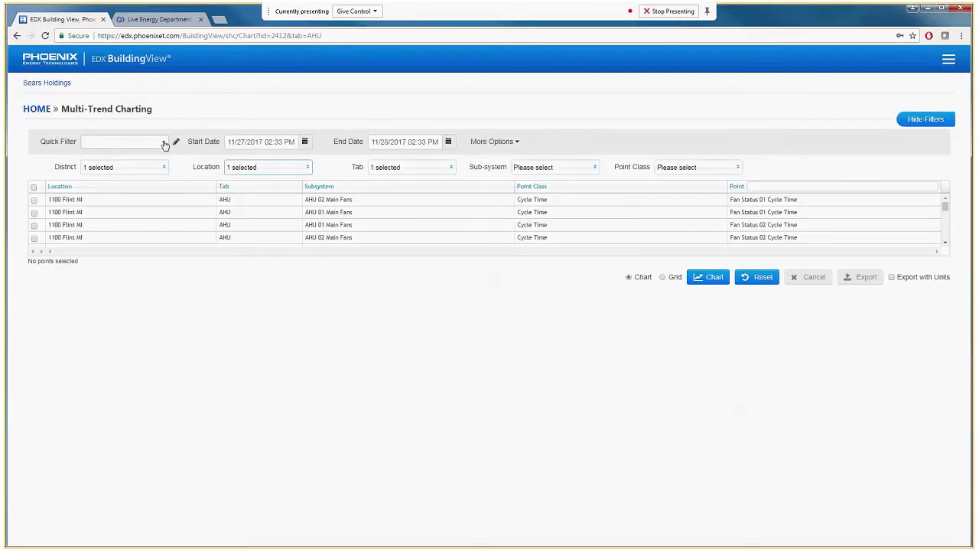
pyautogui.click(163, 142)
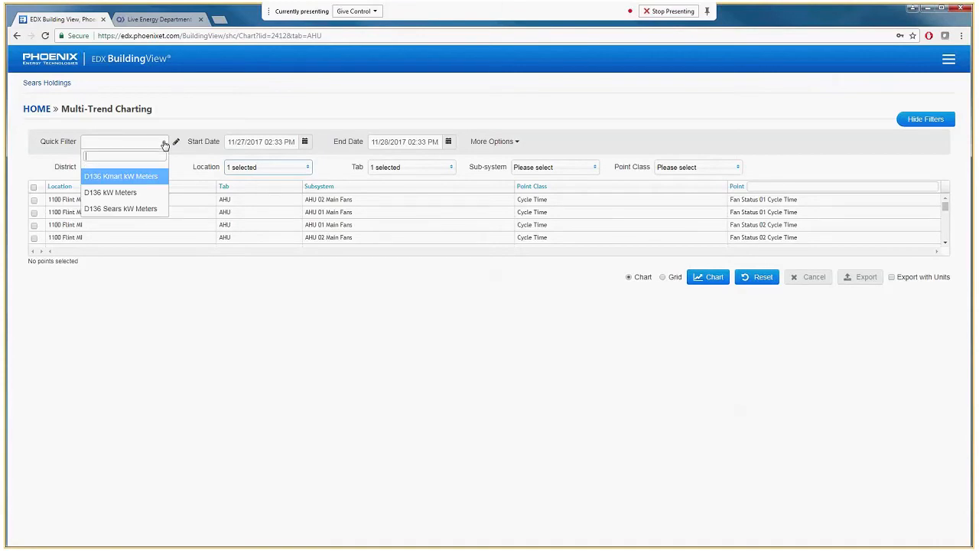
pyautogui.click(142, 211)
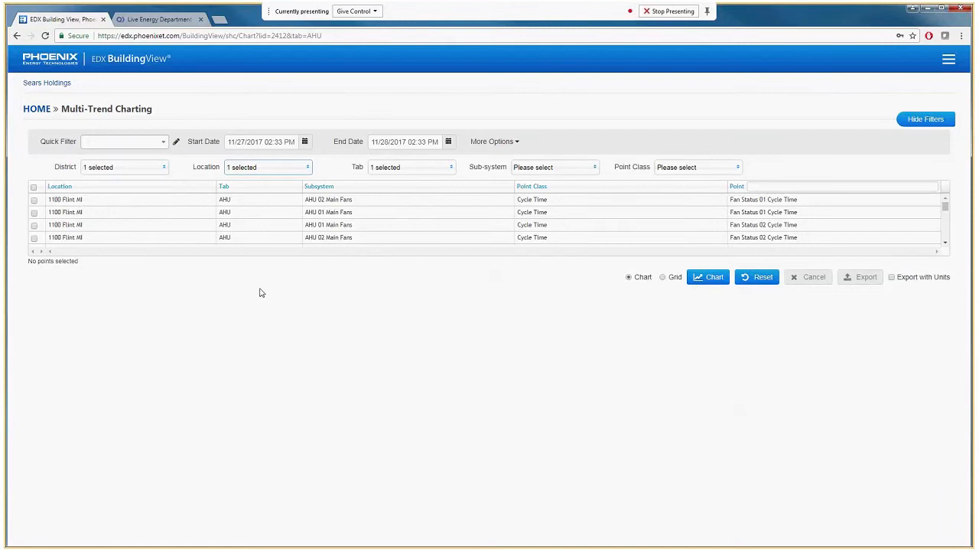
# Check and uncheck all points, leaving only the AHU 02 and AHU 01 Main Fans points for Fan Status 01 Cycle Time selected
pyautogui.click(33, 188)
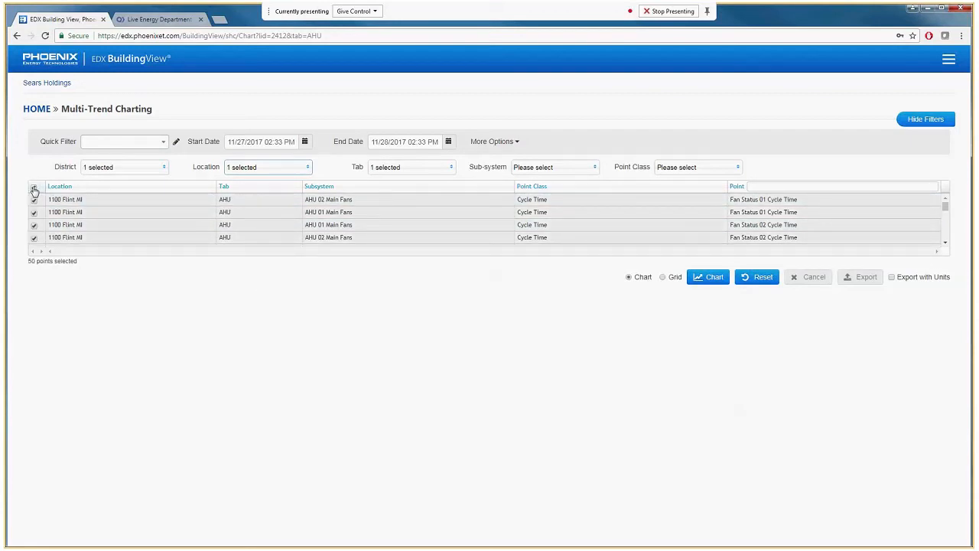
pyautogui.click(34, 188)
pyautogui.click(34, 200)
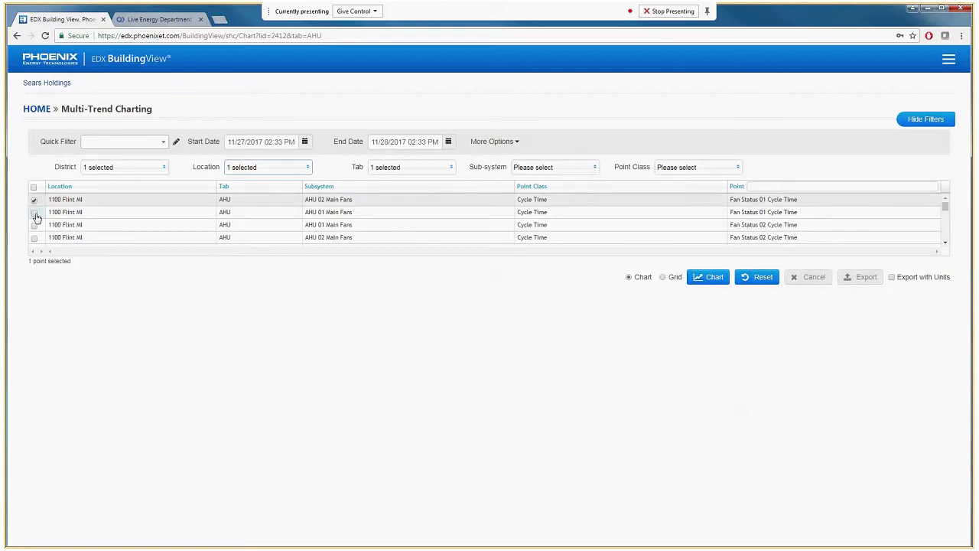
pyautogui.click(34, 212)
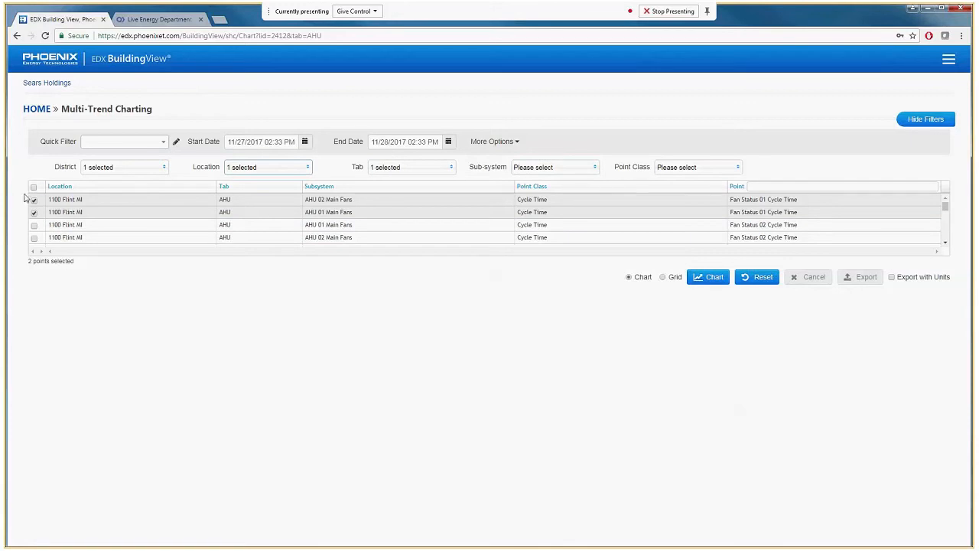
# Review the available Fill Gaps intervals and the overlay settings for the chart
pyautogui.click(513, 144)
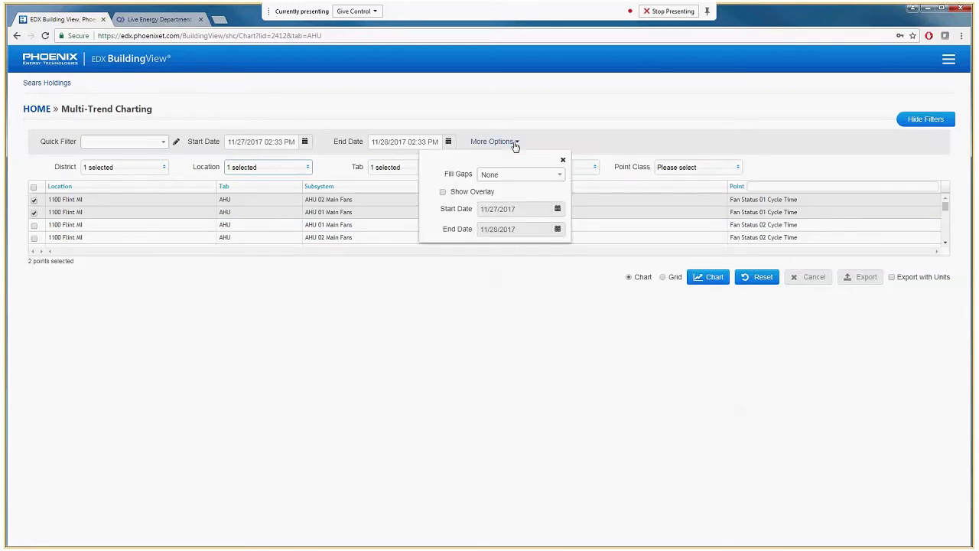
pyautogui.click(504, 177)
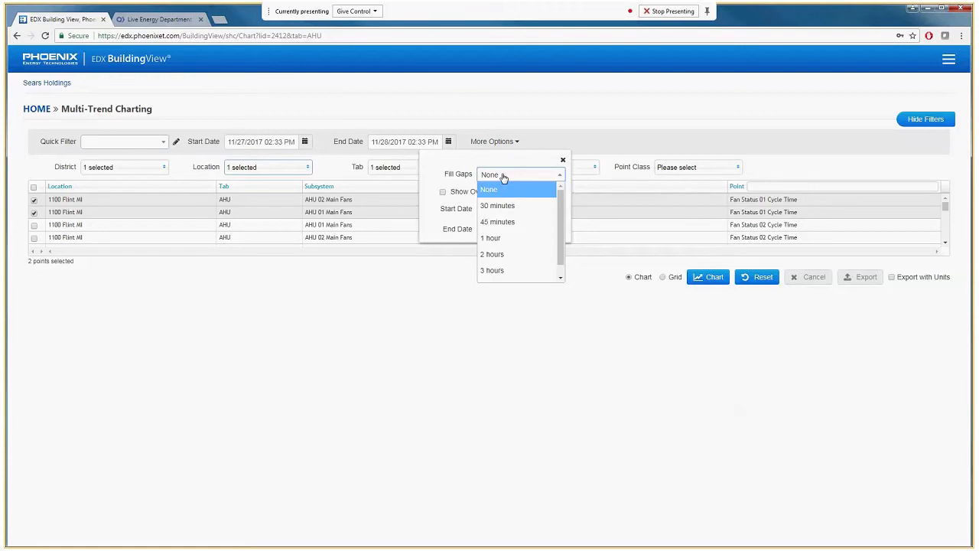
pyautogui.click(462, 207)
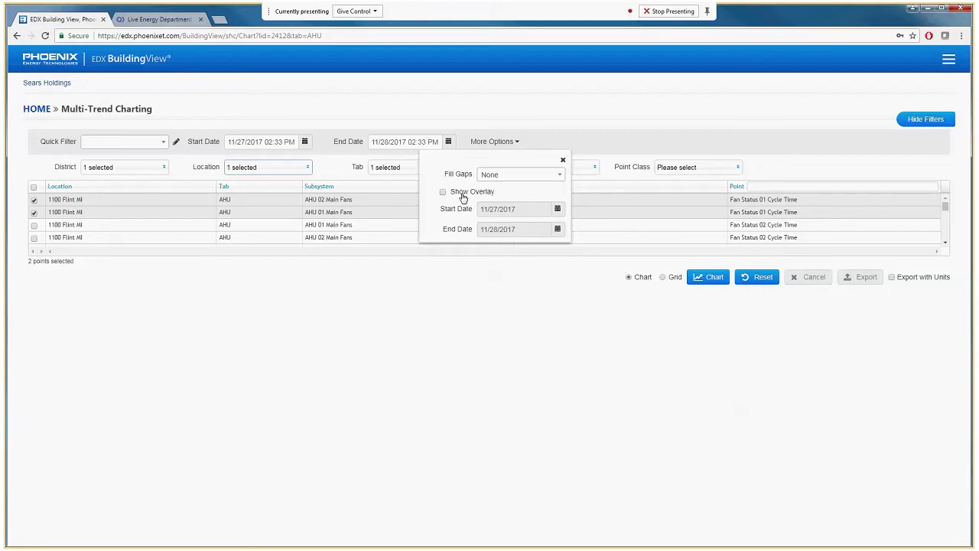
pyautogui.click(563, 160)
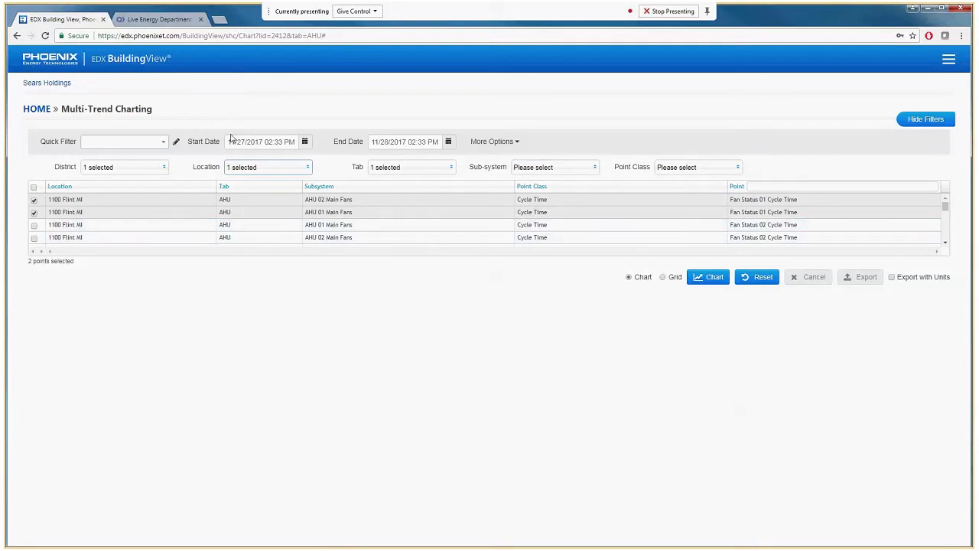
# Reopen Multi-Trend Charting from the home page and set the start date to 07/09/2017
pyautogui.click(120, 61)
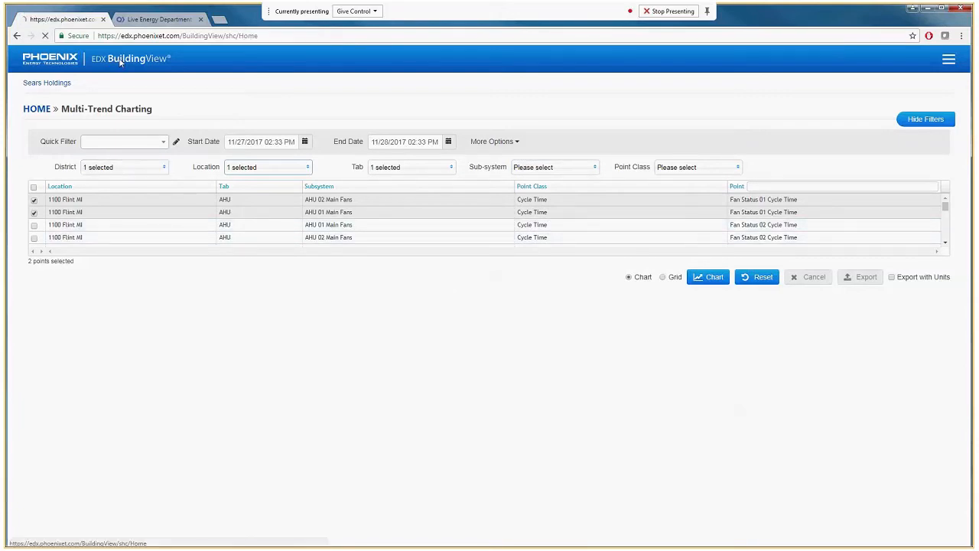
pyautogui.click(475, 120)
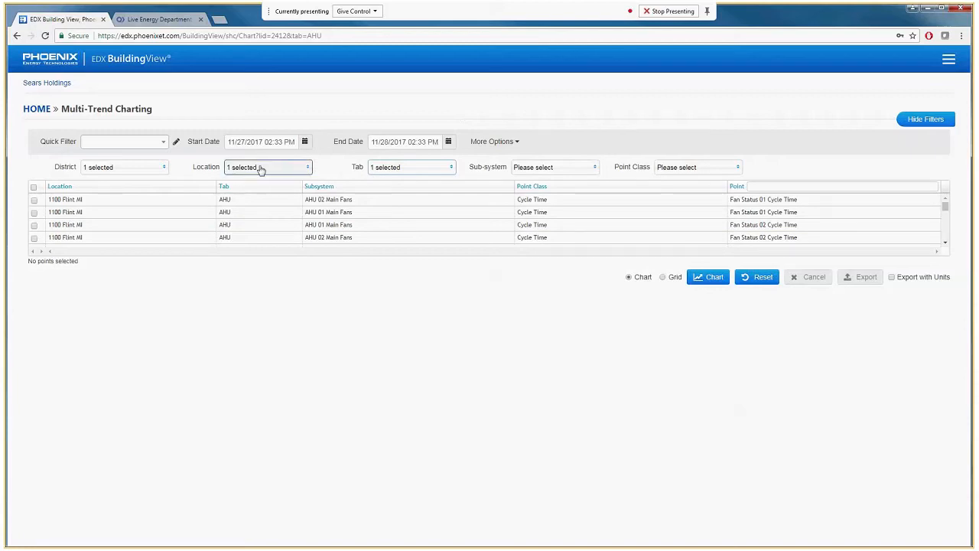
pyautogui.click(304, 141)
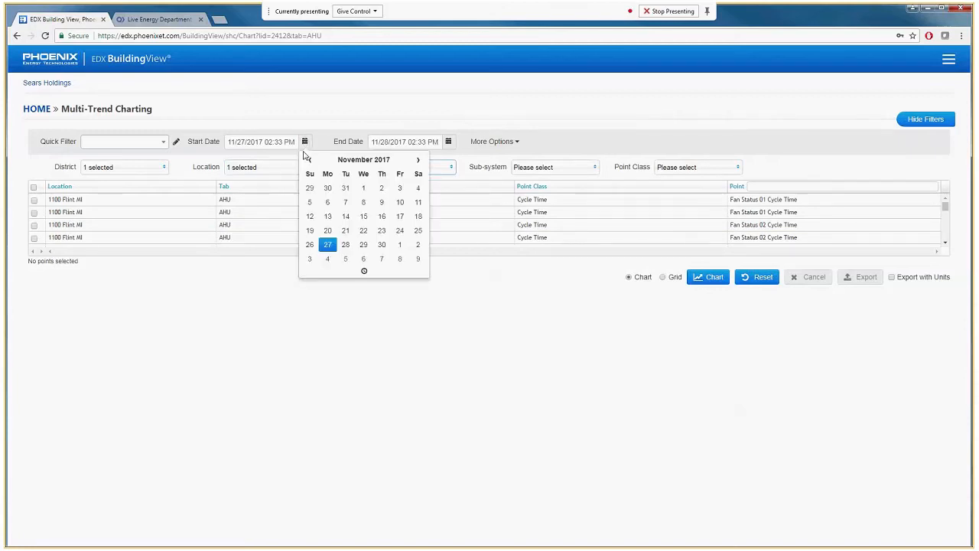
pyautogui.doubleClick(309, 162)
pyautogui.click(309, 161)
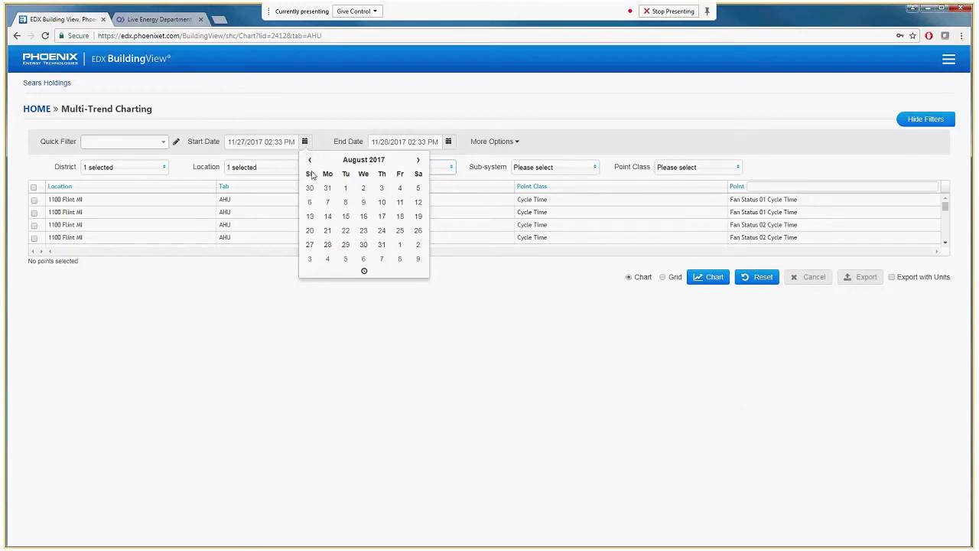
pyautogui.click(309, 161)
pyautogui.click(310, 217)
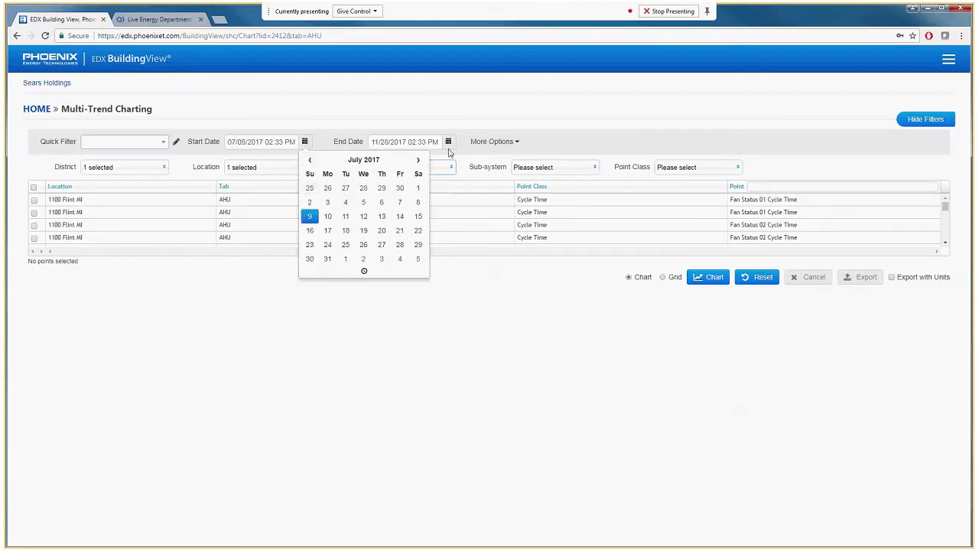
# Set the charting end date to 07/15/2017
pyautogui.click(448, 141)
pyautogui.tripleClick(457, 162)
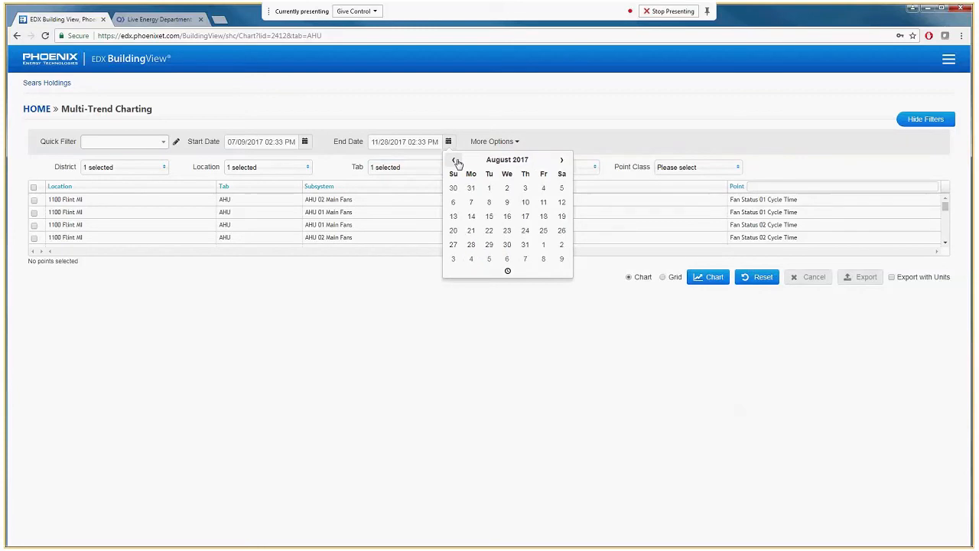
pyautogui.click(455, 161)
pyautogui.click(562, 216)
# Replace the 1100 Flint MI location with 7246 Richmond IN, filtering the location list by 7246
pyautogui.click(253, 170)
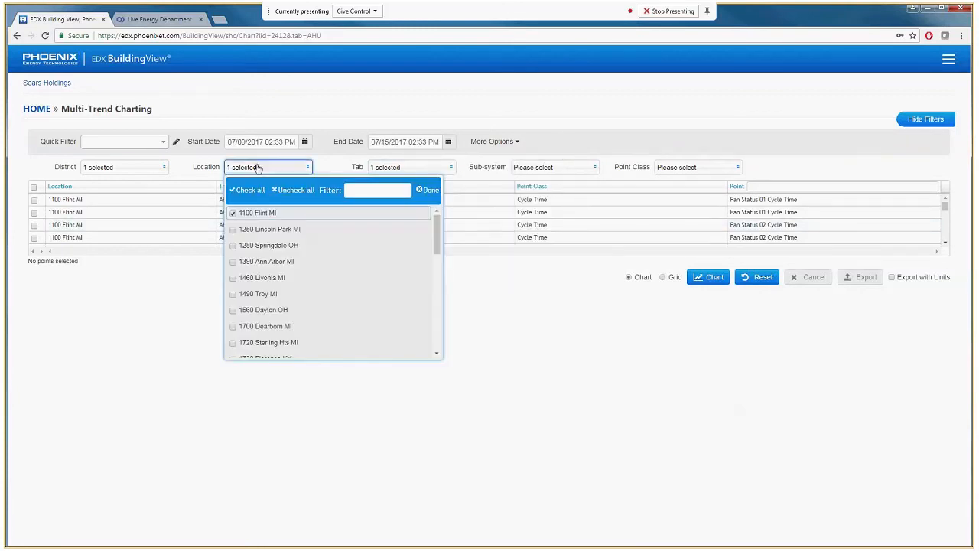
pyautogui.click(236, 213)
pyautogui.click(370, 188)
pyautogui.write('7246')
pyautogui.click(260, 213)
pyautogui.click(428, 189)
# Limit the Tab filter to RTU and NOAA Weather
pyautogui.click(413, 168)
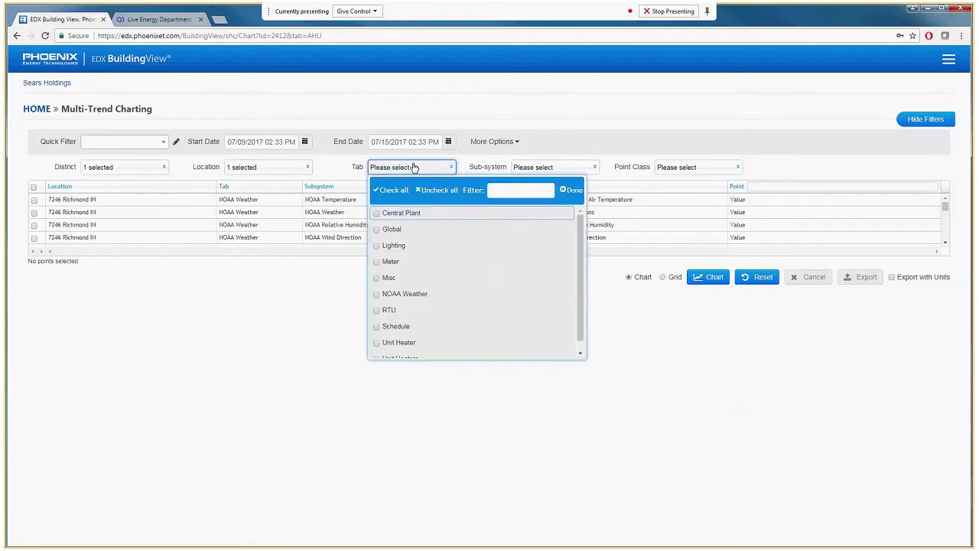
pyautogui.click(387, 311)
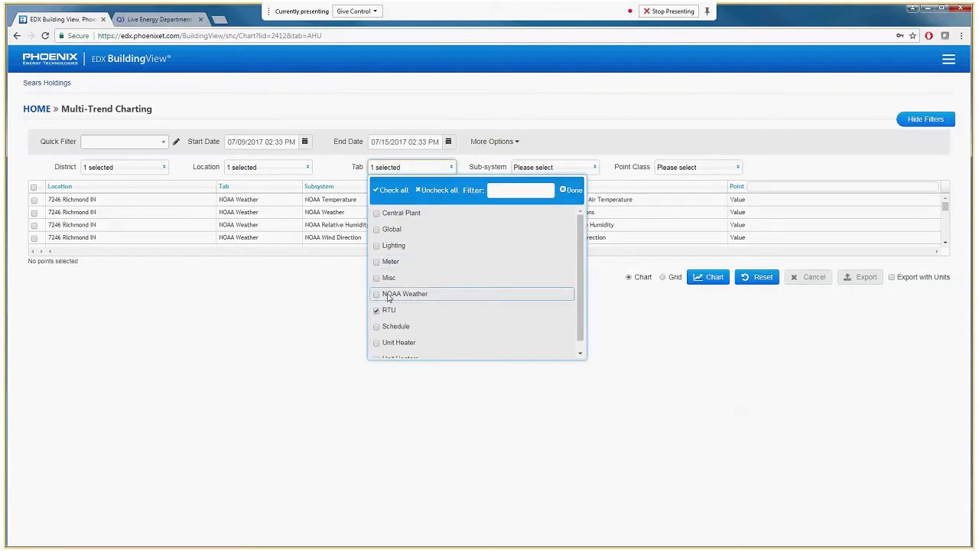
pyautogui.click(553, 175)
# Limit the Sub-system filter to AC 04 Sales HC and NOAA Temperature
pyautogui.click(553, 175)
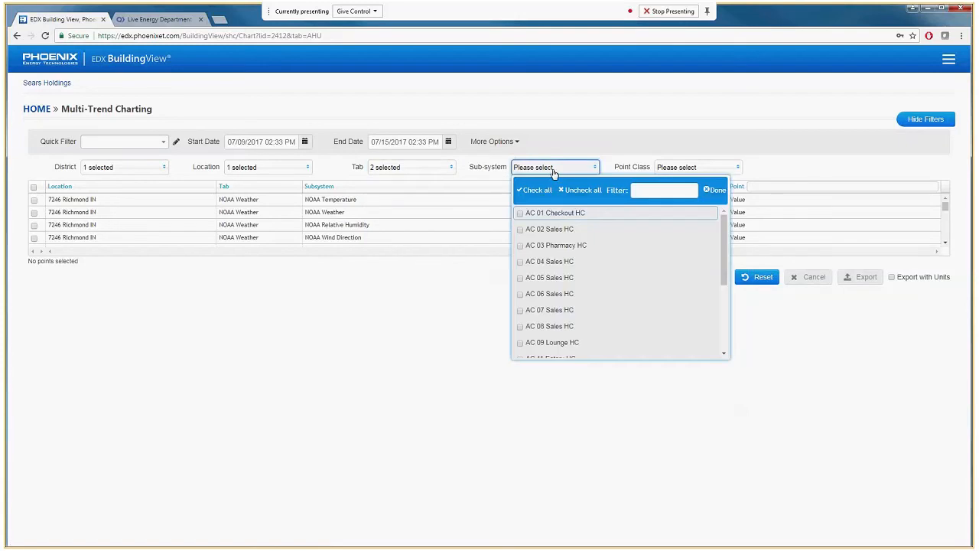
pyautogui.click(523, 263)
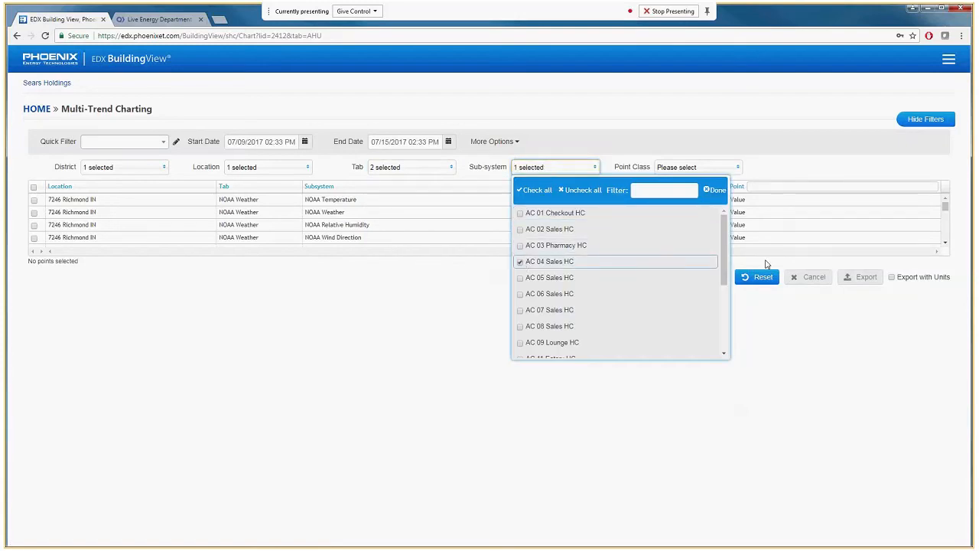
pyautogui.moveTo(725, 254); pyautogui.dragTo(729, 321)
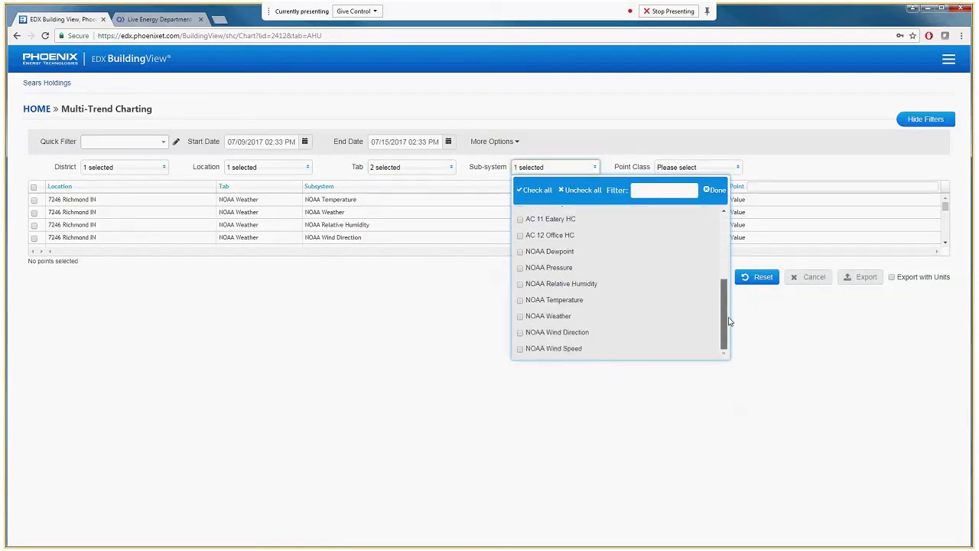
pyautogui.click(538, 301)
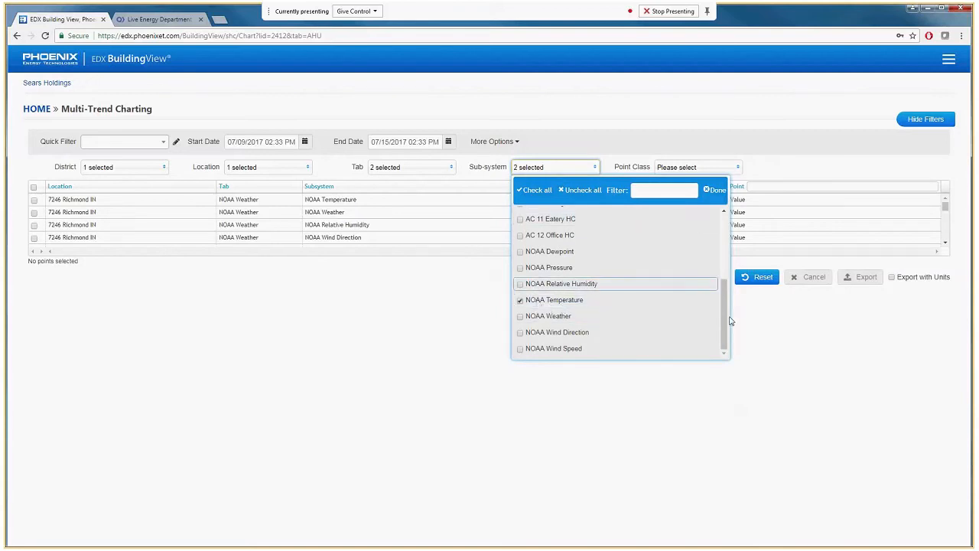
pyautogui.scroll(3, 537, 266)
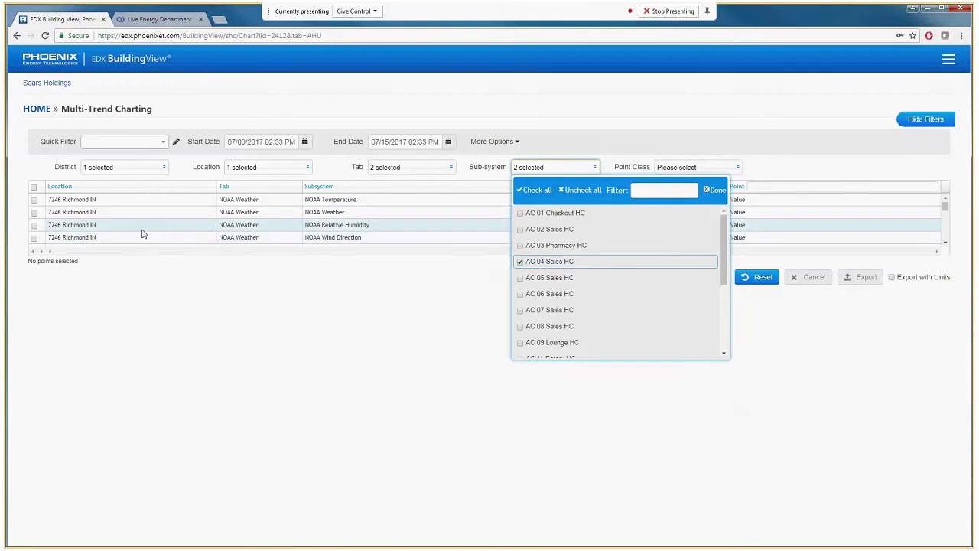
pyautogui.click(717, 190)
# Filter point classes to Control Setpoint, Cooling Stage 1, Cooling Stage 2, Fan Status, Supply Air Temp, Weather Station - Outside Air Temperature and Zone Temp
pyautogui.click(692, 168)
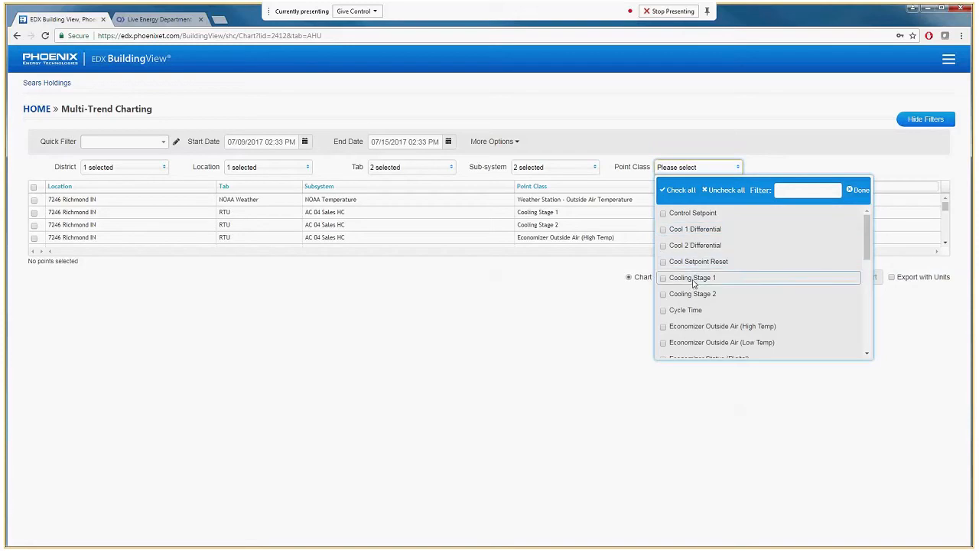
pyautogui.click(683, 214)
pyautogui.click(692, 278)
pyautogui.click(750, 294)
pyautogui.moveTo(867, 239); pyautogui.dragTo(871, 317)
pyautogui.click(849, 262)
pyautogui.click(704, 285)
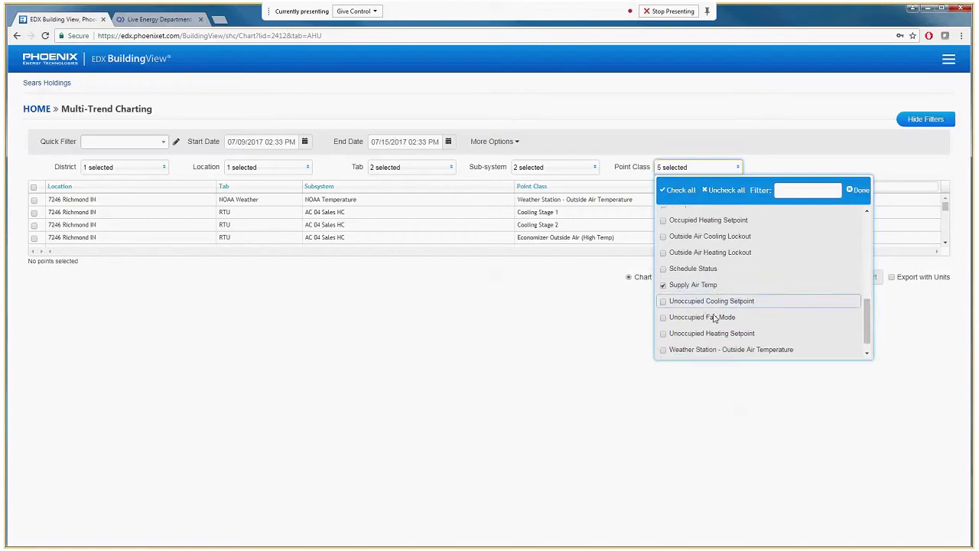
pyautogui.click(715, 350)
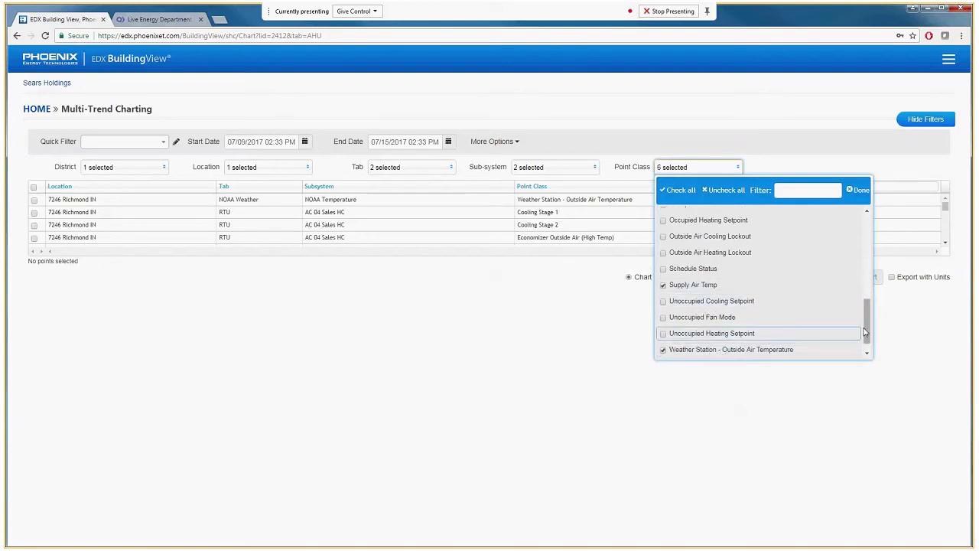
pyautogui.scroll(-1, 721, 352)
pyautogui.click(721, 349)
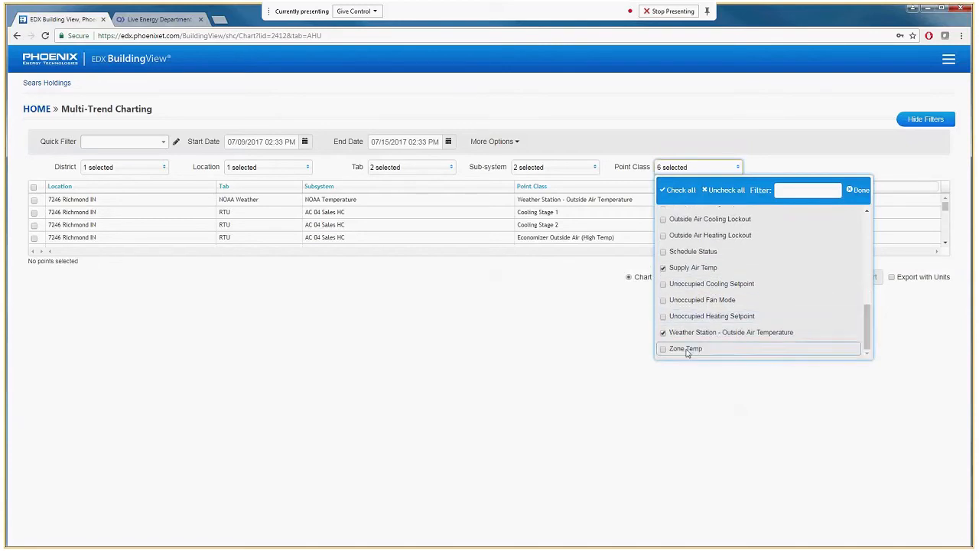
pyautogui.click(863, 190)
# Chart all the filtered points and redraw the chart with Fill Gaps set to 30 minutes
pyautogui.click(33, 187)
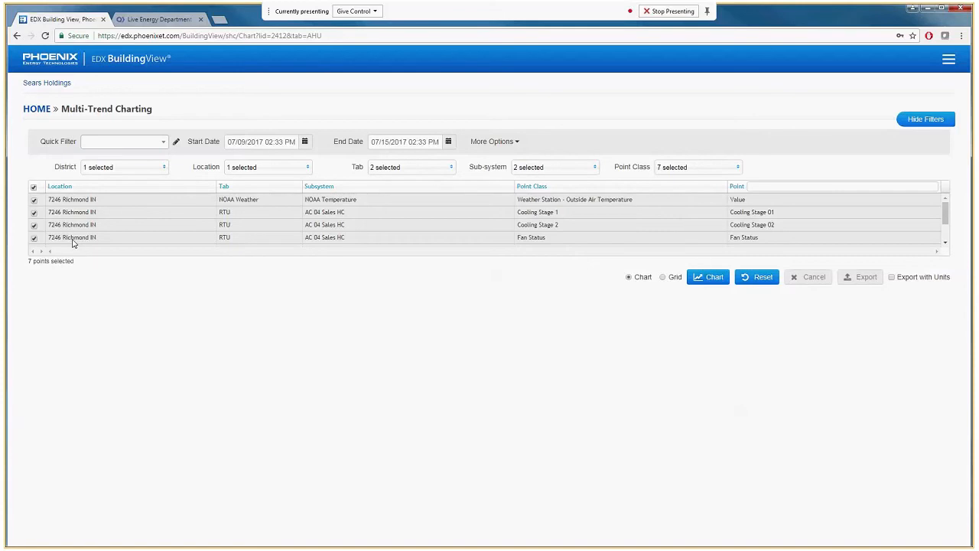
pyautogui.click(710, 277)
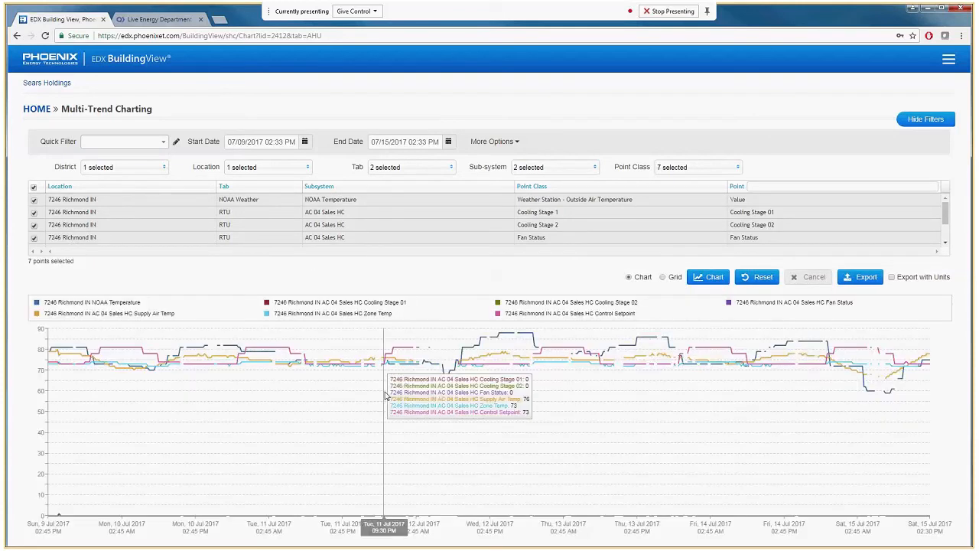
pyautogui.click(510, 145)
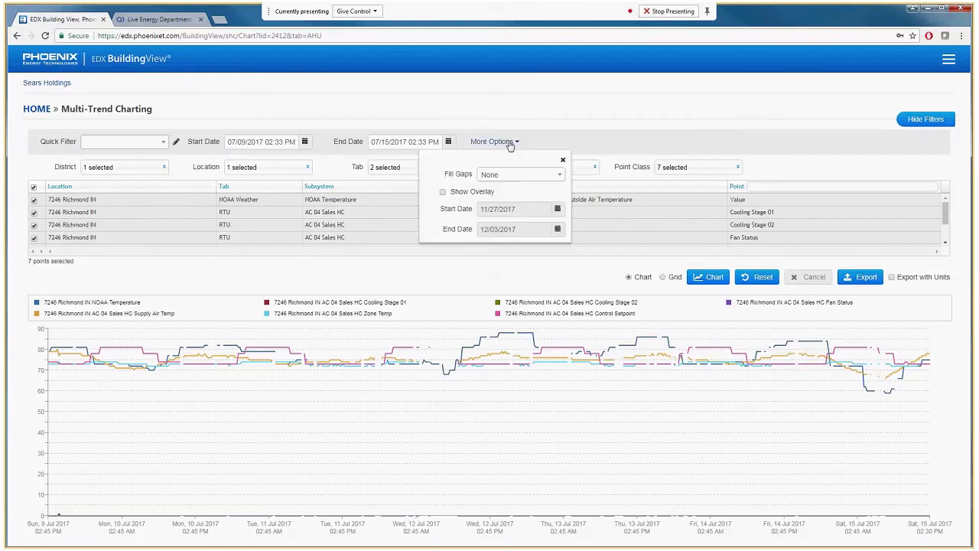
pyautogui.click(504, 176)
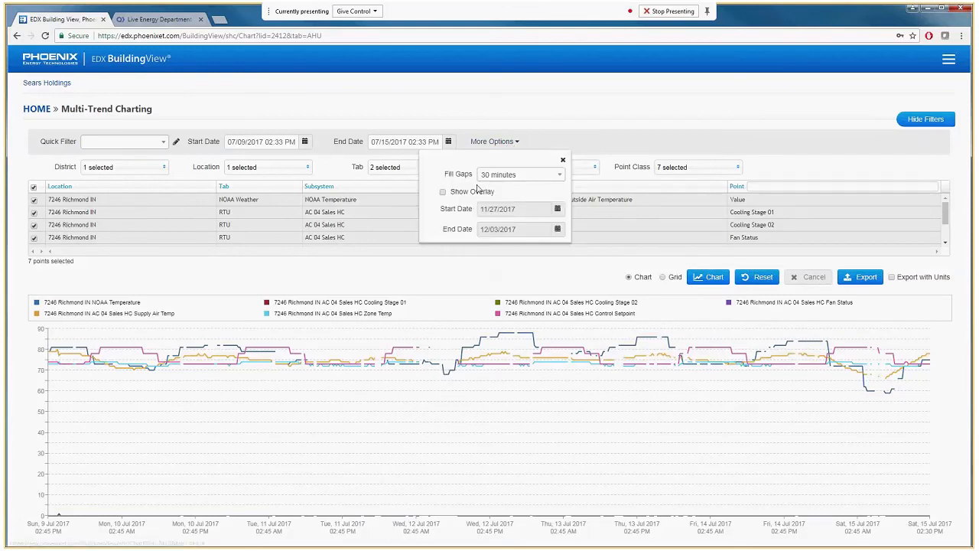
pyautogui.click(701, 280)
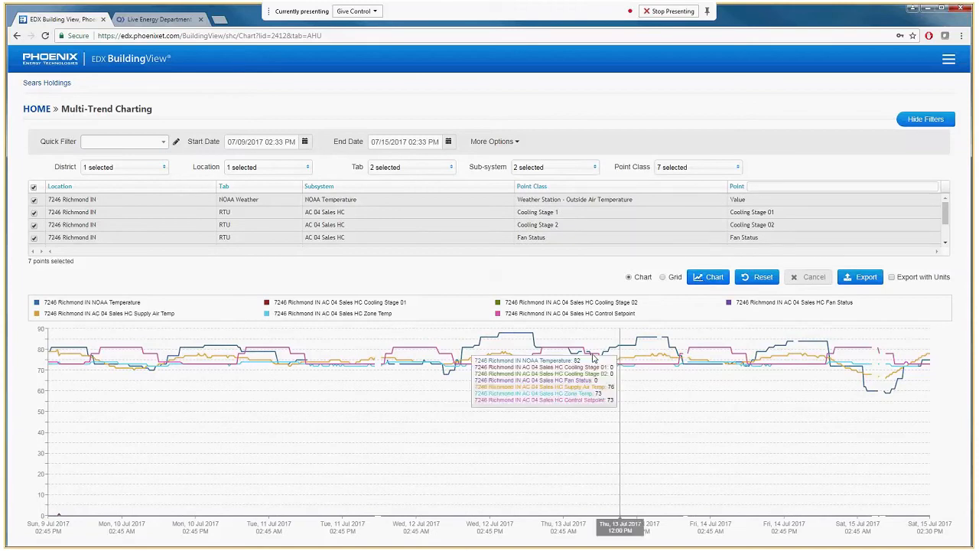
pyautogui.moveTo(545, 381)
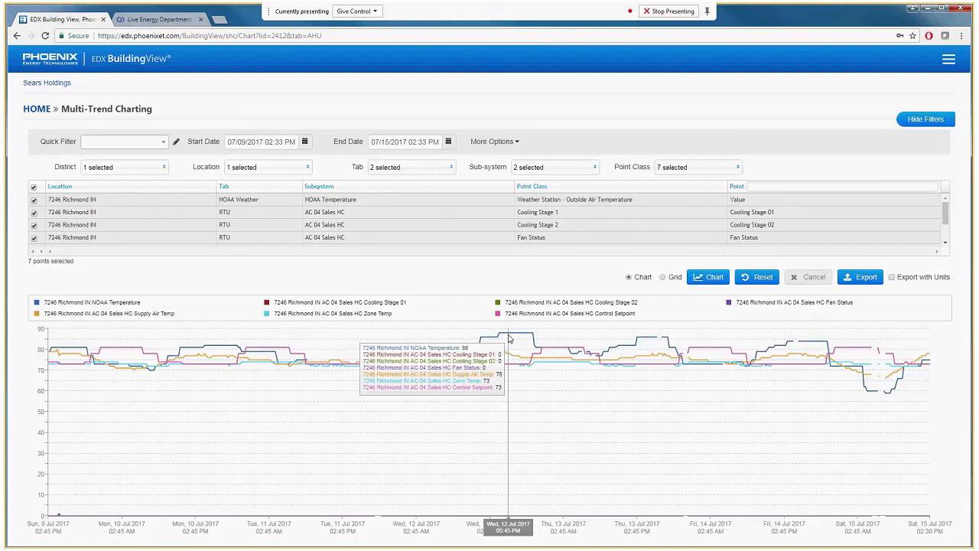
# Extend the end date to 08/05/2017, redraw the trend chart and inspect the readings around July 20
pyautogui.click(448, 144)
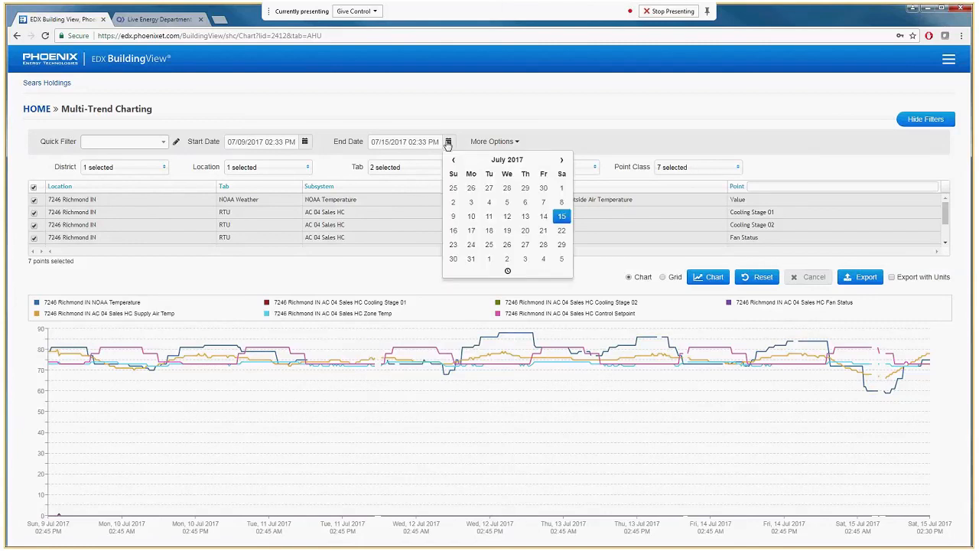
pyautogui.click(562, 259)
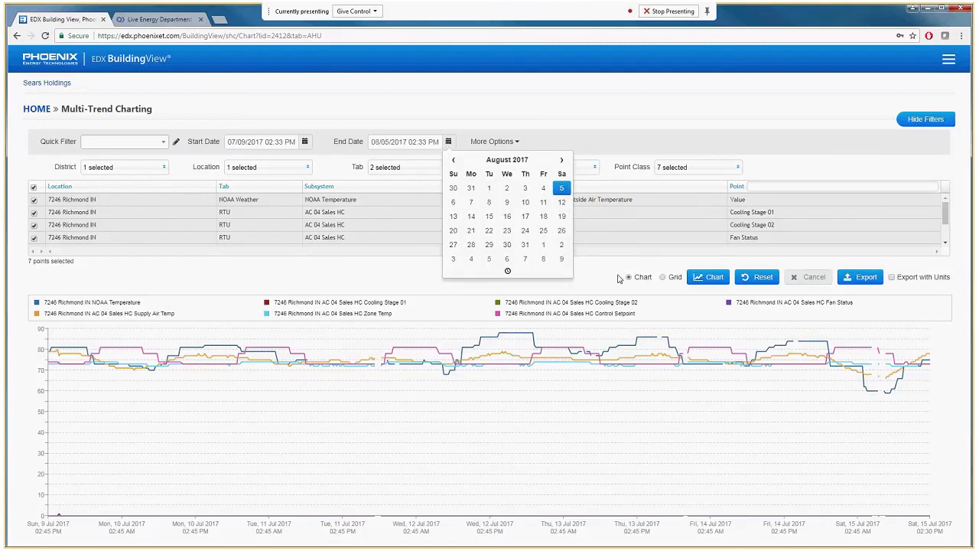
pyautogui.click(619, 278)
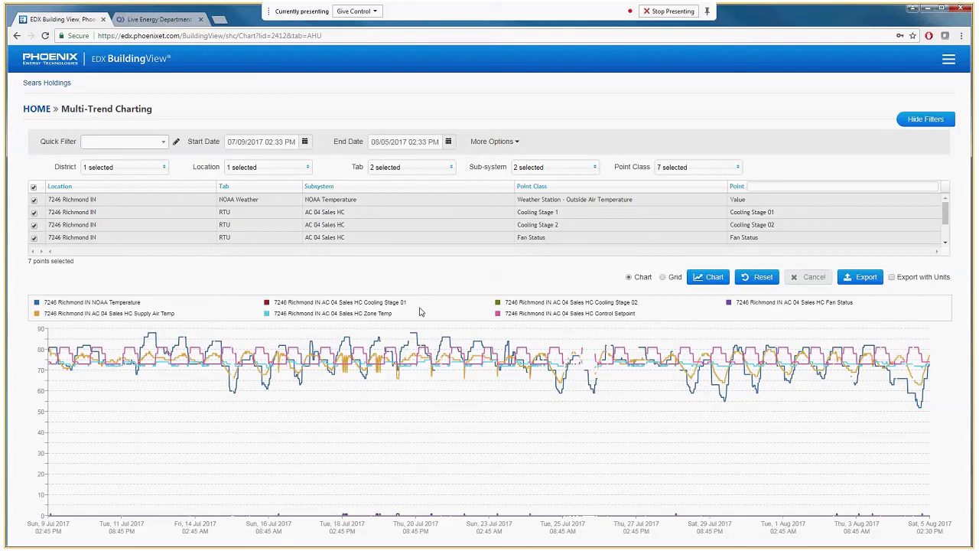
pyautogui.moveTo(416, 348)
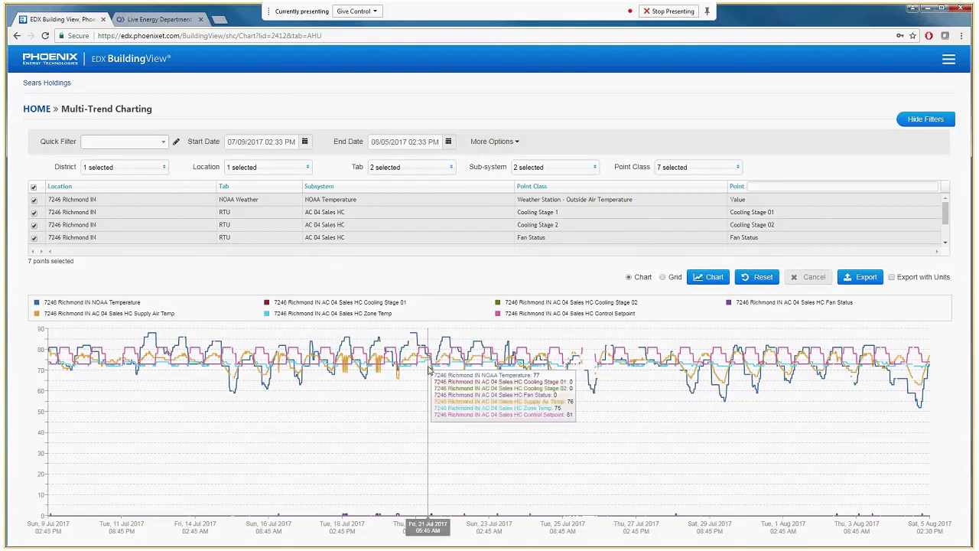